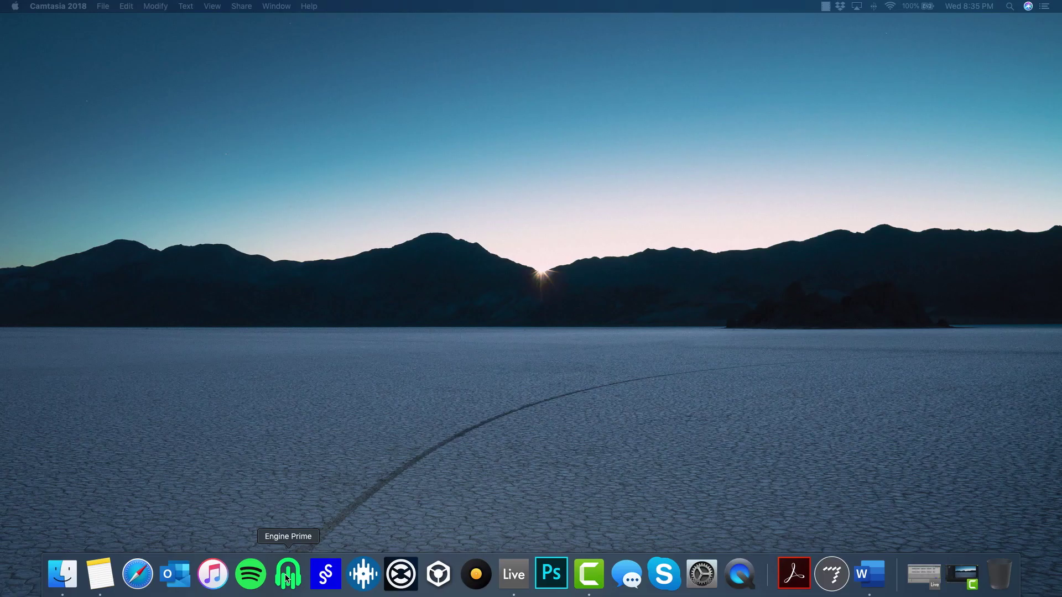
Step: Launch Engine Prime from the Dock and open its Performance settings
{"action": "left_click", "coordinate": [287, 575]}
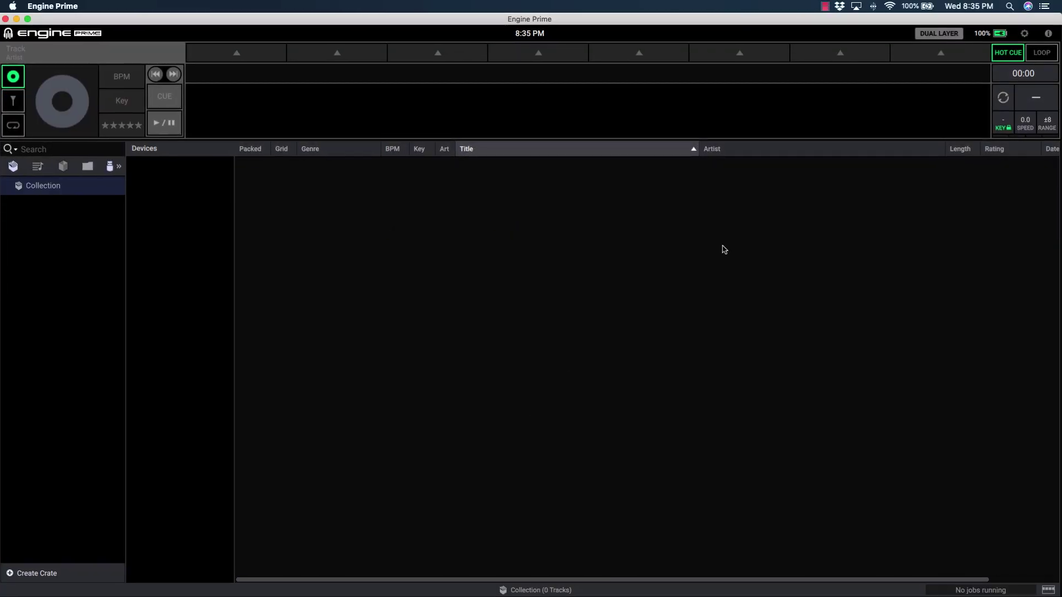
{"action": "left_click", "coordinate": [1018, 44]}
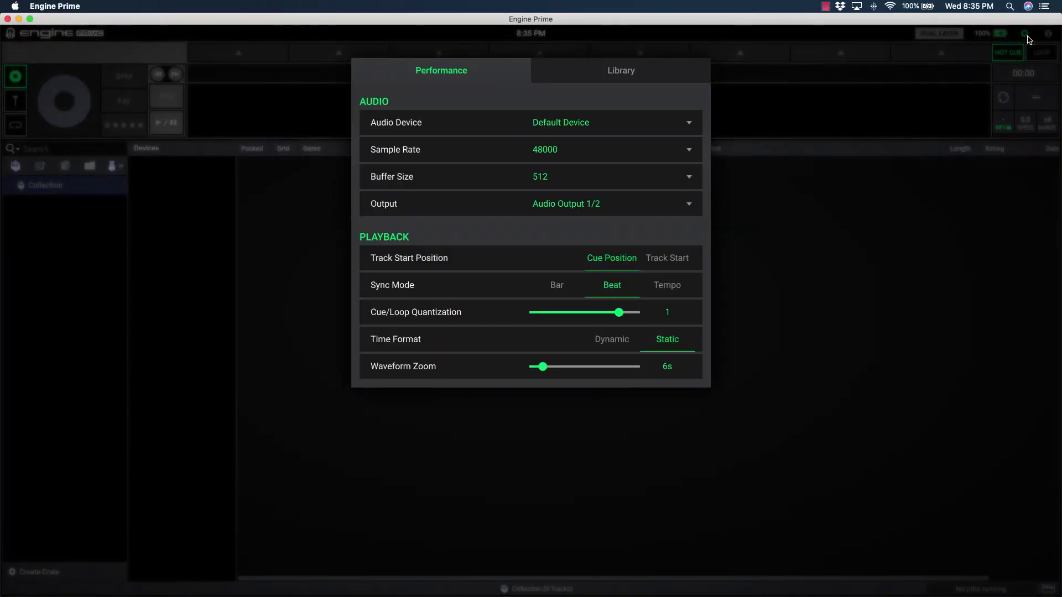
{"action": "left_click", "coordinate": [685, 70]}
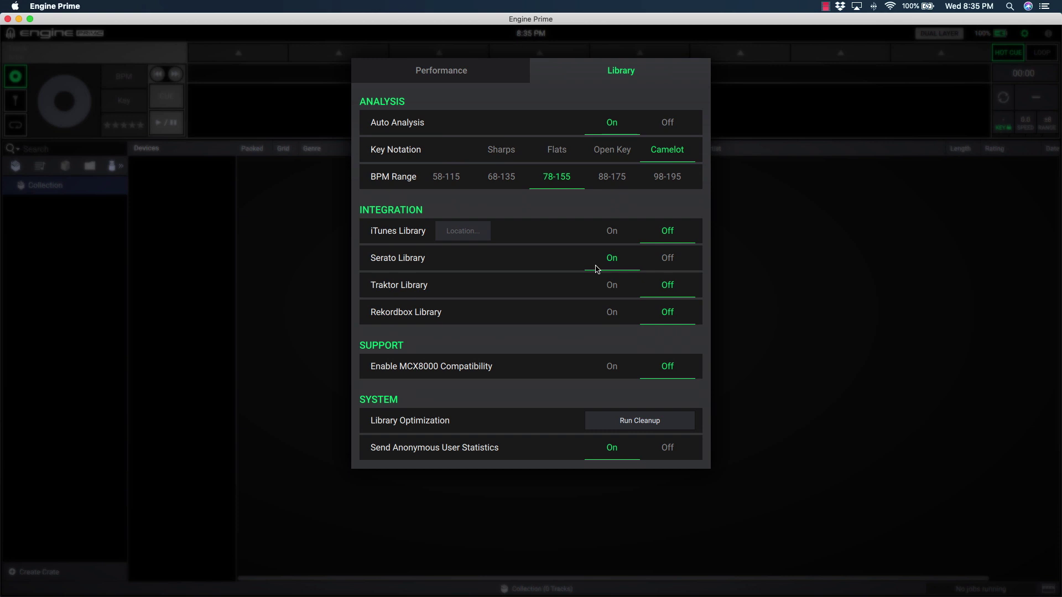
{"action": "left_click", "coordinate": [219, 248]}
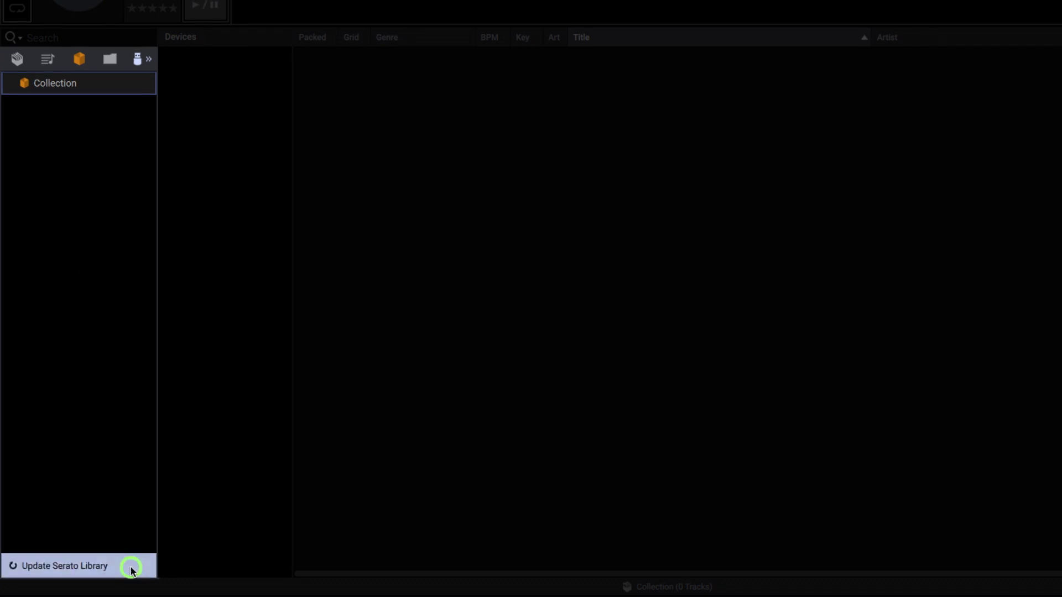
Step: Import the Serato library, then load Ain't A Thing and All Night from Future Soul onto the deck
{"action": "left_click", "coordinate": [132, 570]}
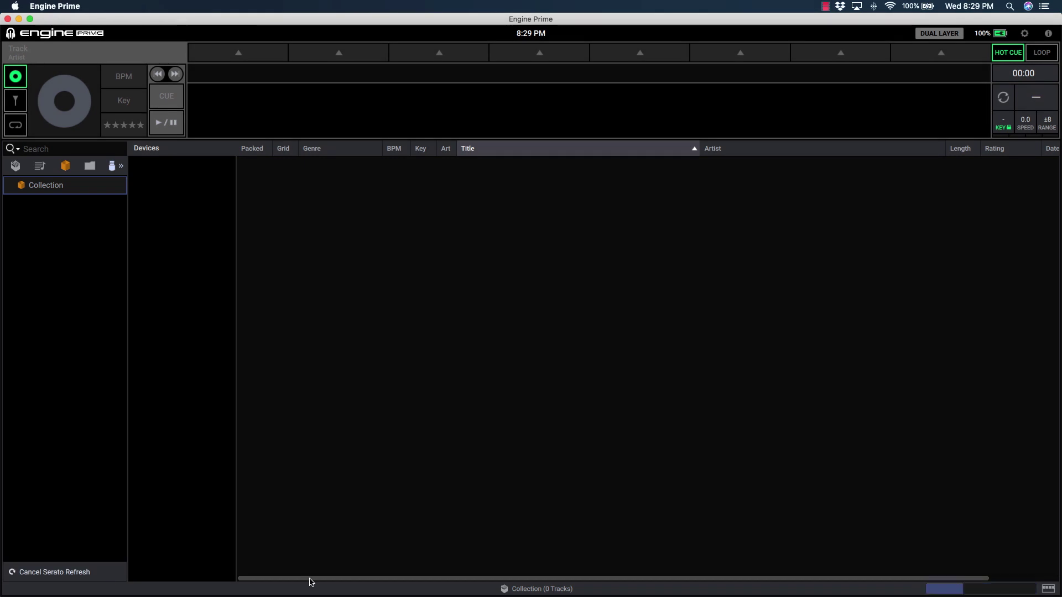
{"action": "left_click", "coordinate": [941, 589]}
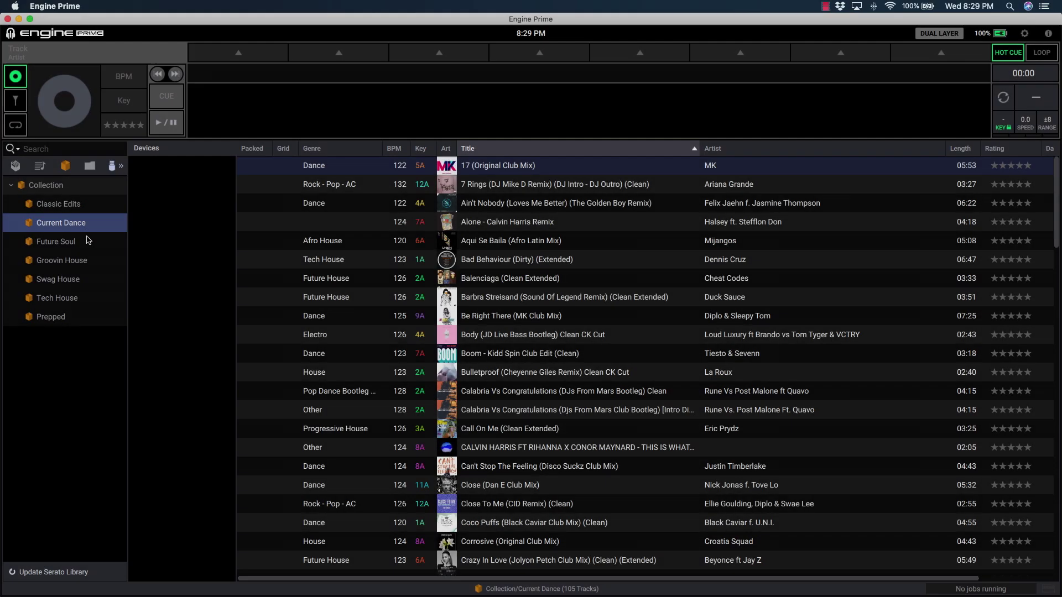
{"action": "left_click", "coordinate": [91, 243]}
{"action": "double_click", "coordinate": [505, 182]}
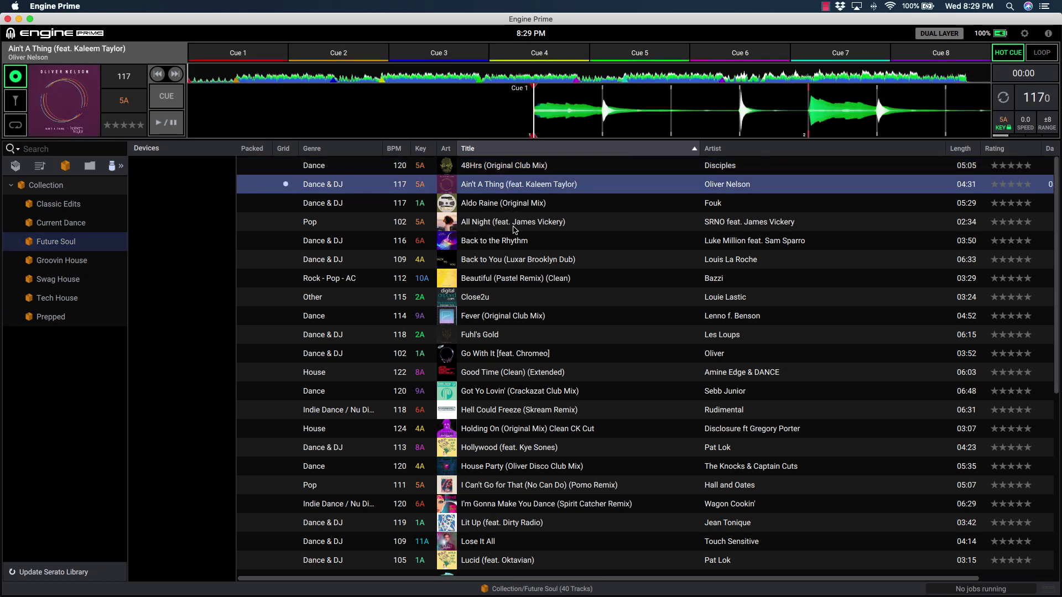
{"action": "double_click", "coordinate": [511, 218]}
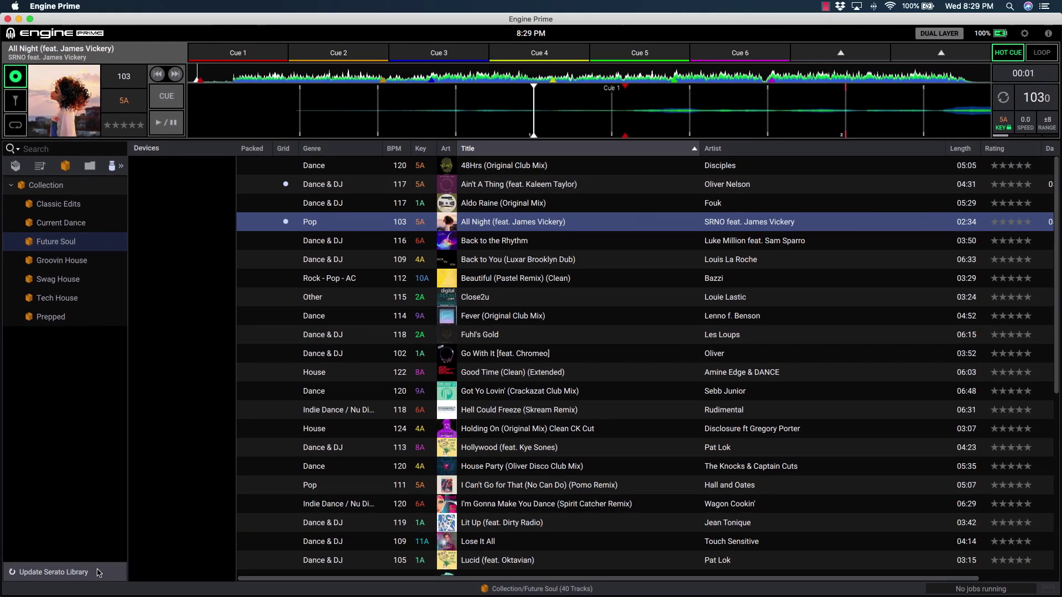
Step: Import the Groovin House Serato crate as a playlist and view its 78 tracks
{"action": "left_click", "coordinate": [81, 242]}
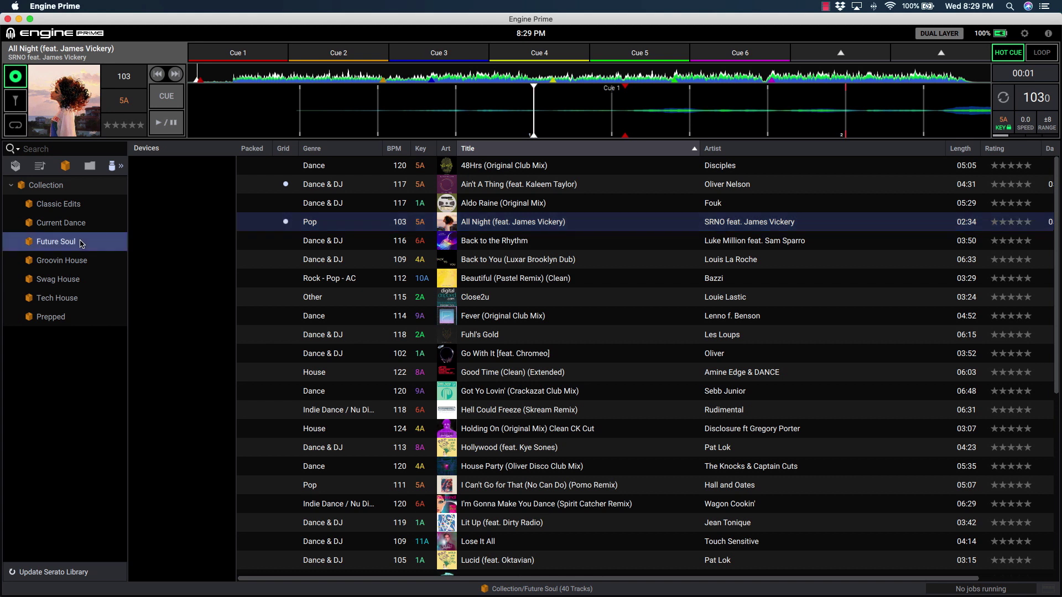
{"action": "left_click", "coordinate": [15, 166]}
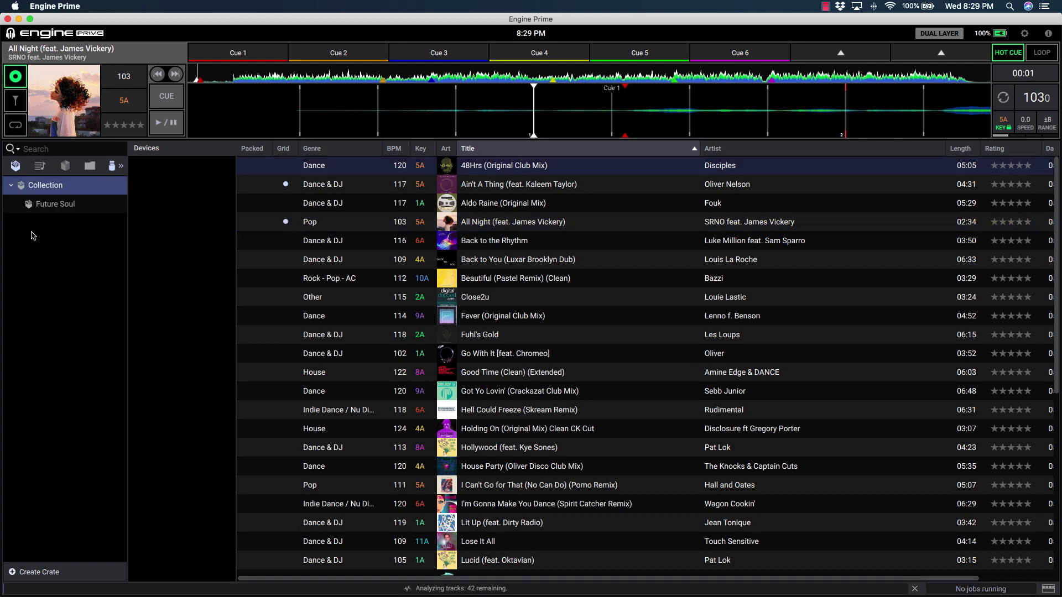
{"action": "left_click", "coordinate": [63, 166]}
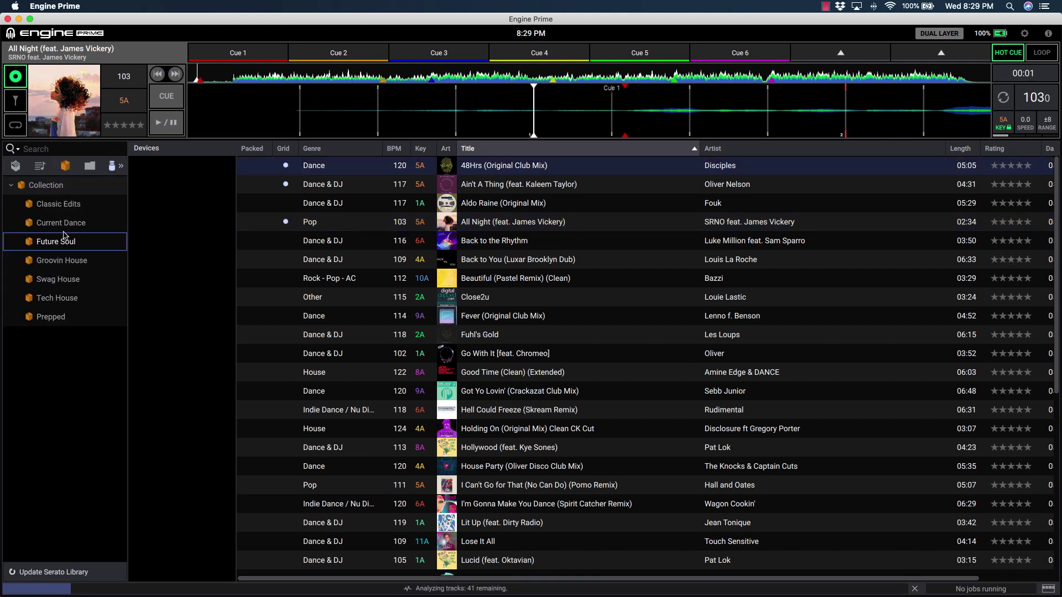
{"action": "left_click", "coordinate": [65, 261]}
{"action": "right_click", "coordinate": [65, 263]}
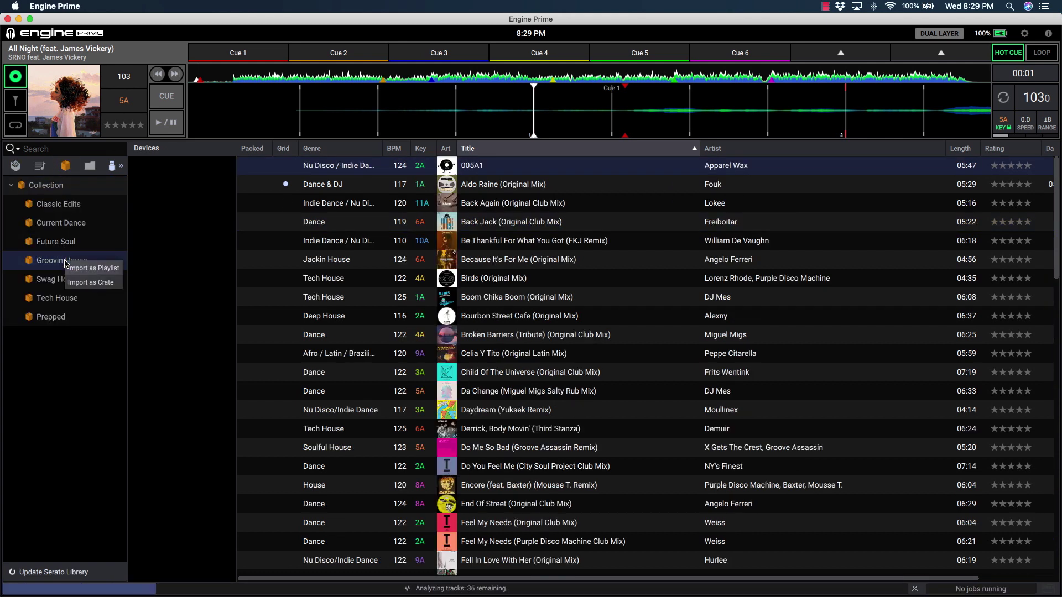
{"action": "left_click", "coordinate": [111, 269]}
{"action": "left_click", "coordinate": [44, 170]}
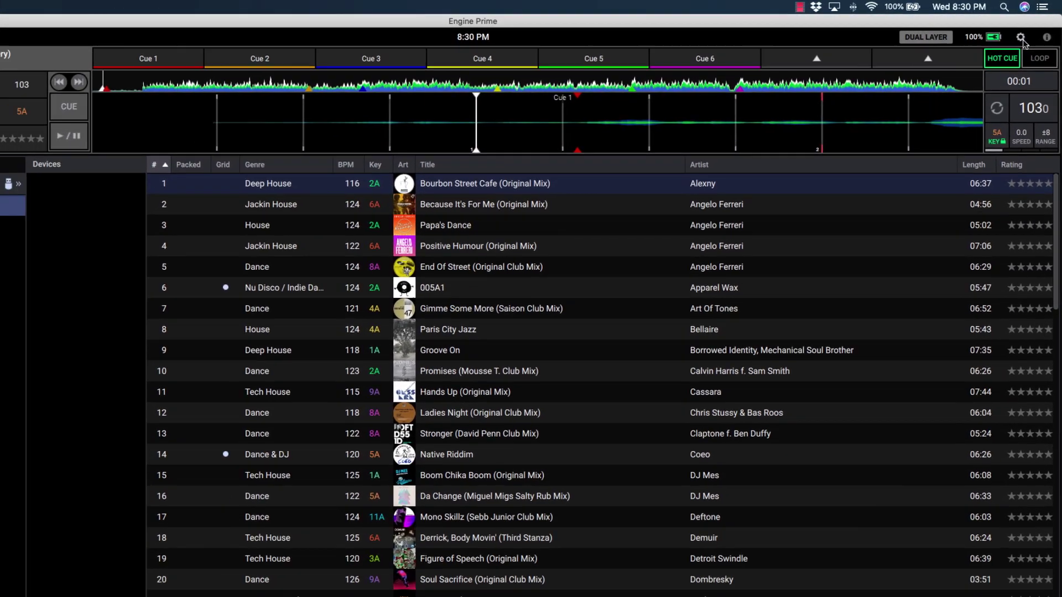
{"action": "left_click", "coordinate": [1021, 38]}
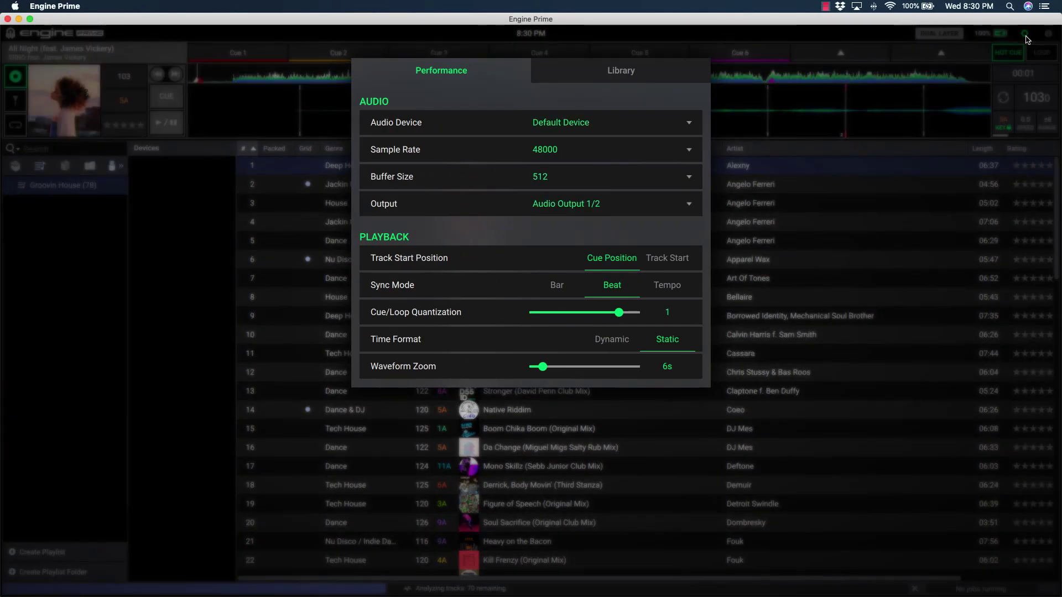
{"action": "left_click", "coordinate": [683, 78]}
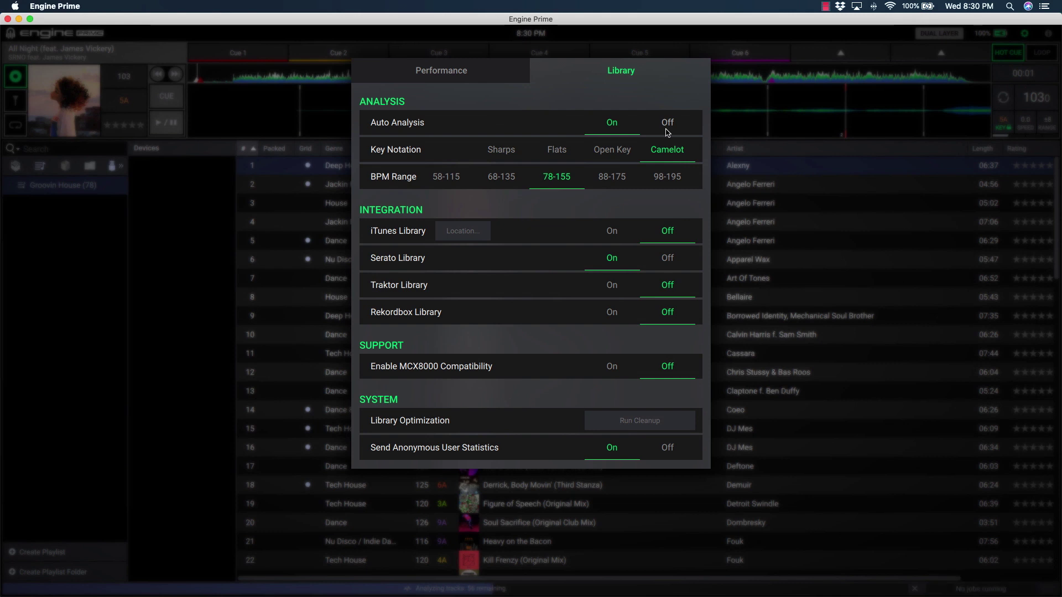
{"action": "left_click", "coordinate": [292, 181]}
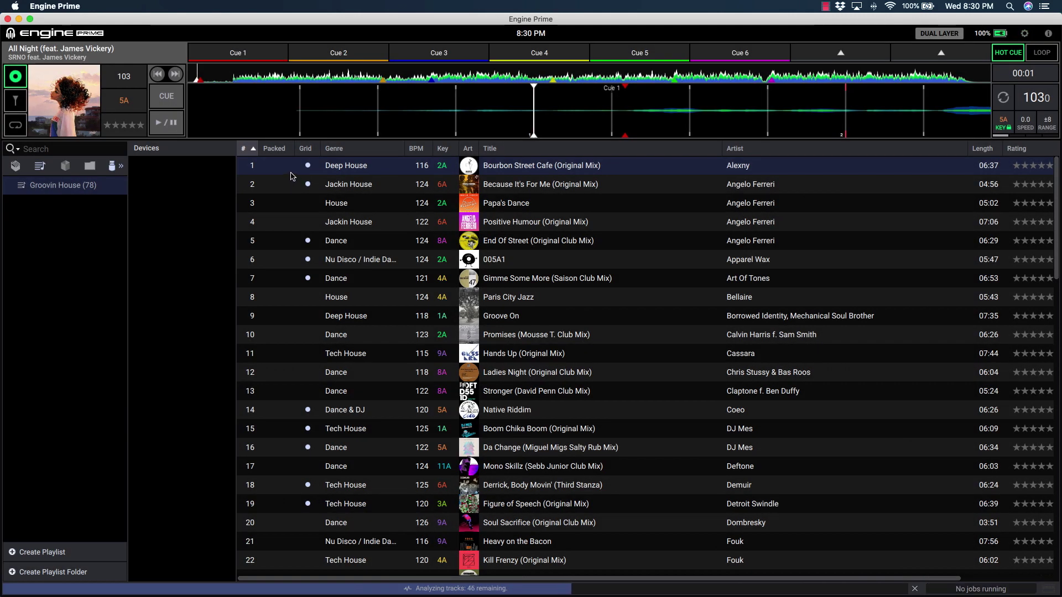
Step: Load Because It's For Me onto the deck and delete its existing hot cues
{"action": "left_click", "coordinate": [534, 188]}
{"action": "double_click", "coordinate": [546, 186]}
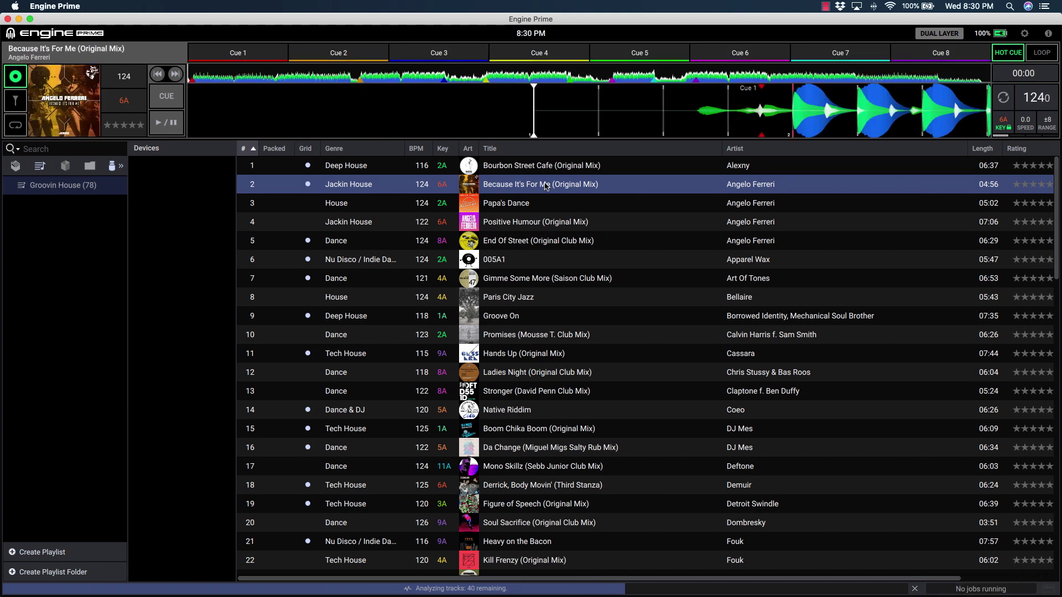
{"action": "left_click", "coordinate": [258, 59]}
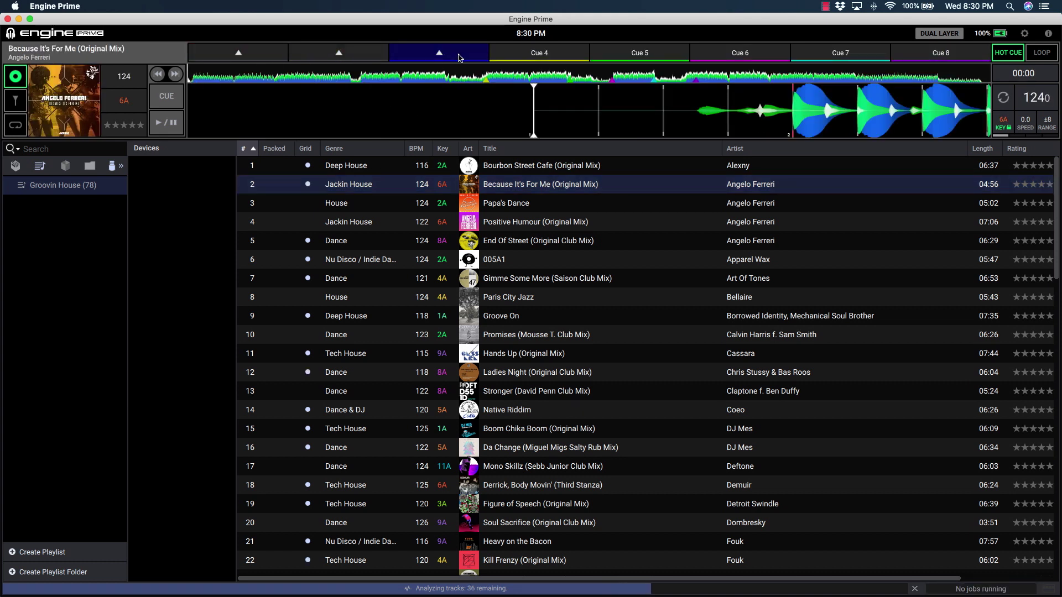
{"action": "left_click", "coordinate": [750, 55]}
{"action": "left_click", "coordinate": [840, 52]}
{"action": "left_click", "coordinate": [940, 52]}
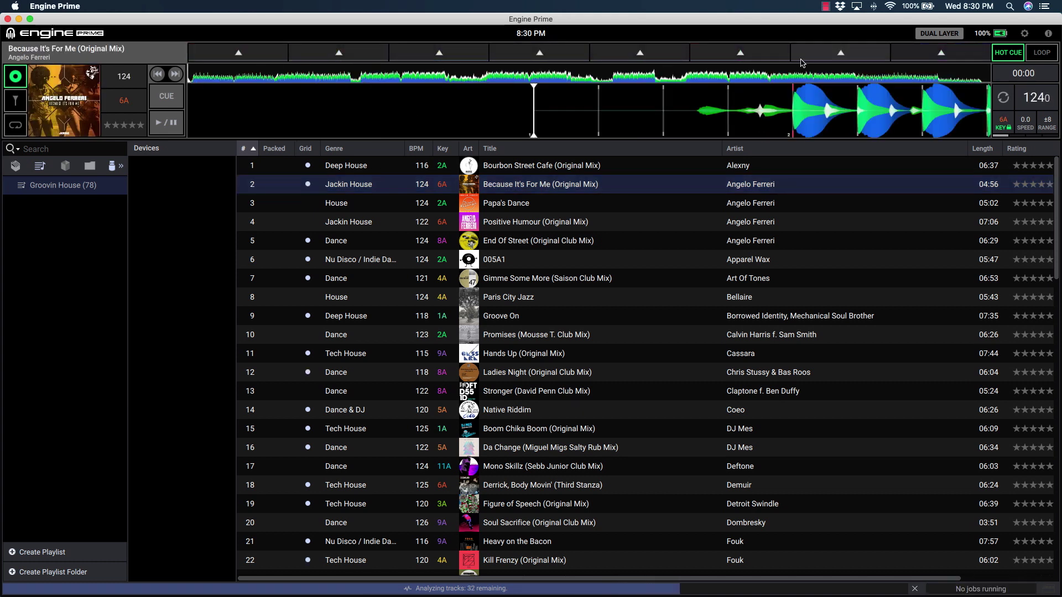
Step: Set hot cue 1 near the start and hot cue 2 at bar 17 using 32-beat jumps
{"action": "left_click", "coordinate": [16, 127]}
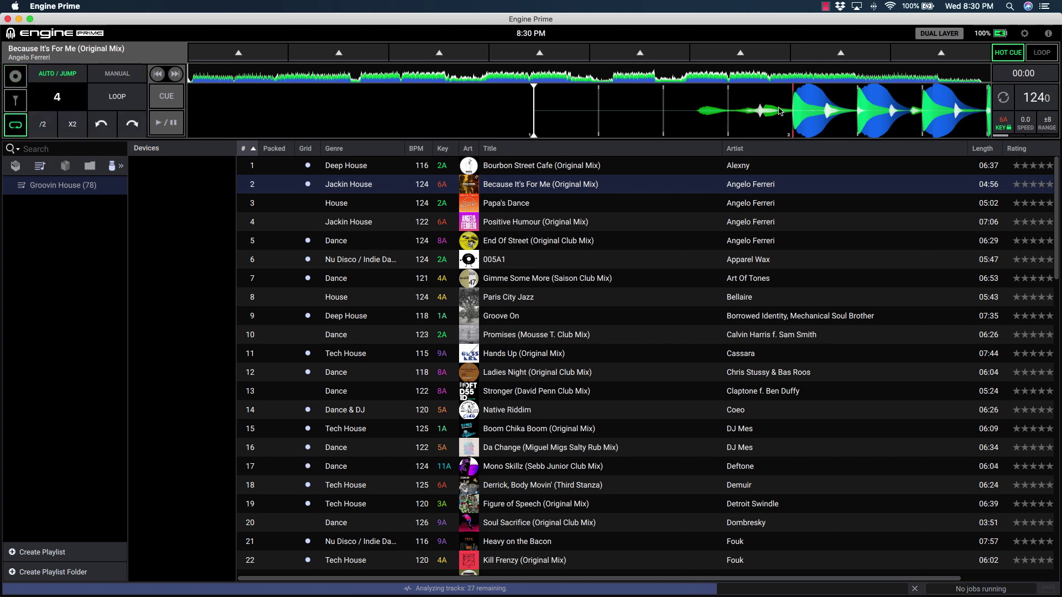
{"action": "left_click_drag", "start_coordinate": [683, 189], "coordinate": [701, 109]}
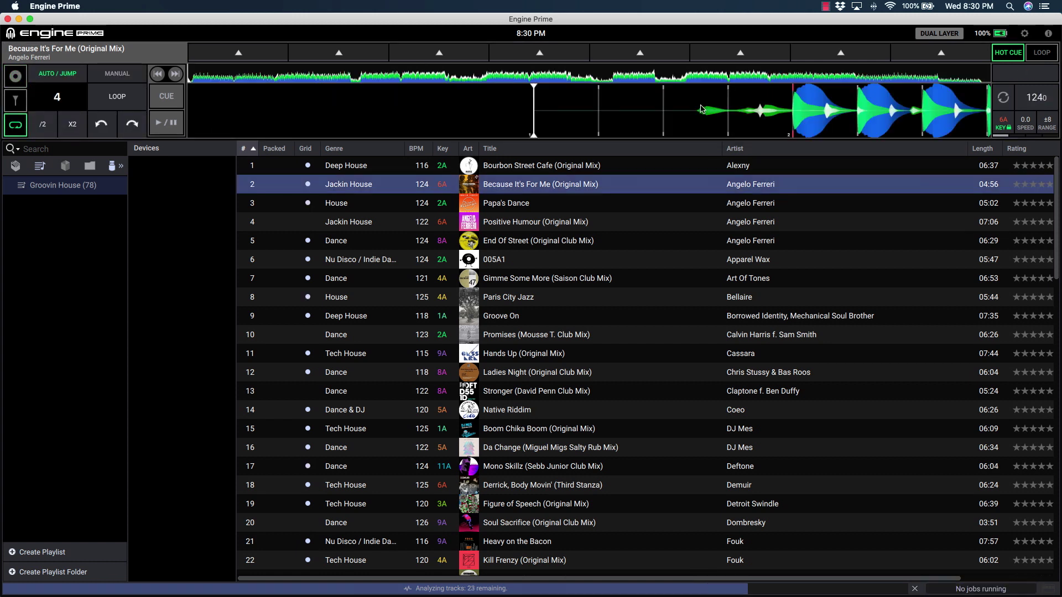
{"action": "left_click", "coordinate": [132, 130]}
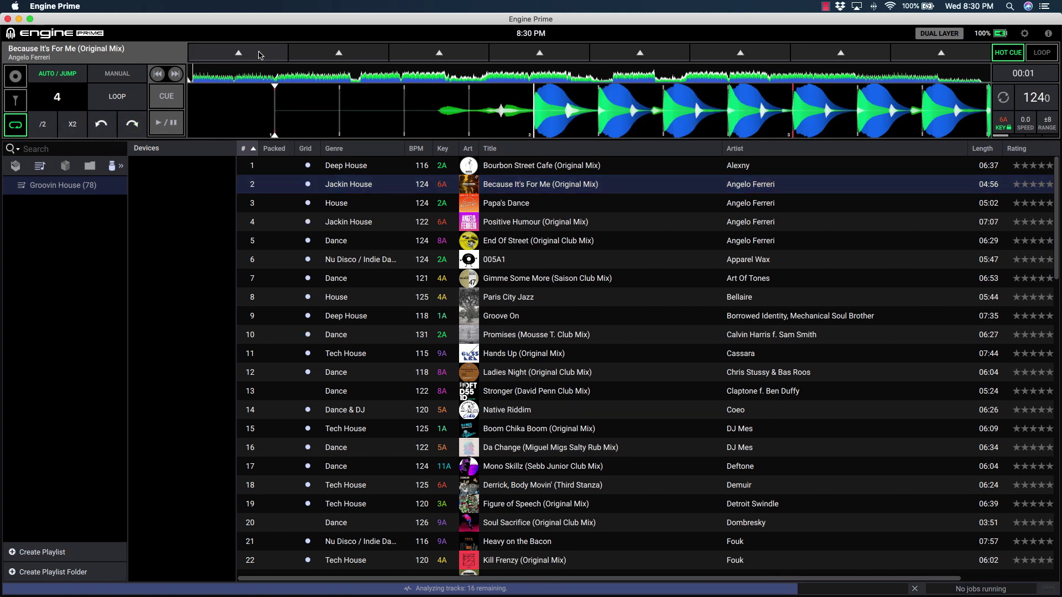
{"action": "left_click", "coordinate": [238, 52]}
{"action": "left_click", "coordinate": [73, 125]}
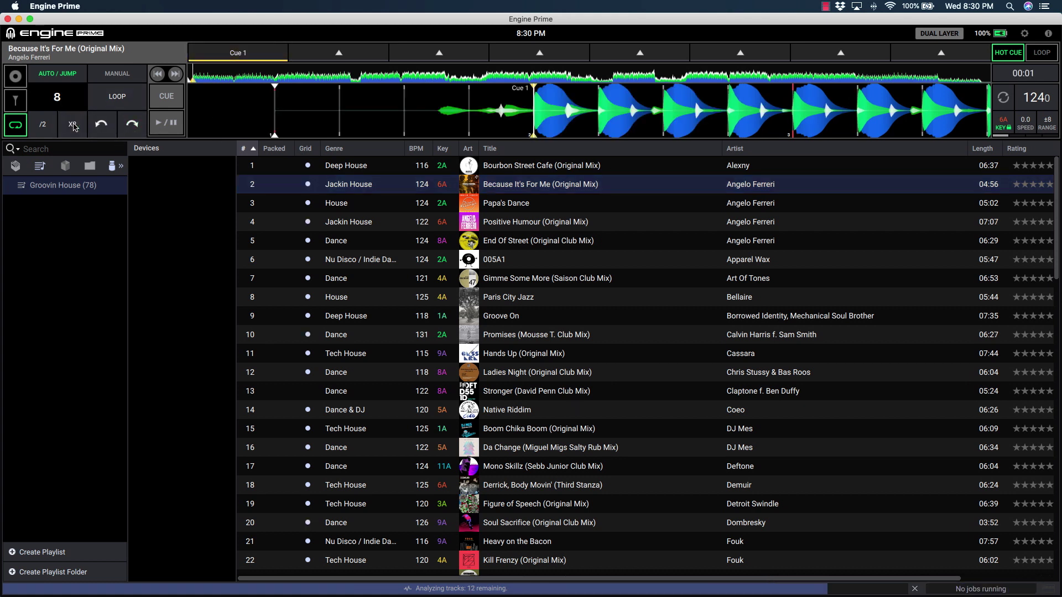
{"action": "left_click", "coordinate": [78, 126]}
{"action": "left_click", "coordinate": [132, 124]}
{"action": "left_click", "coordinate": [132, 124]}
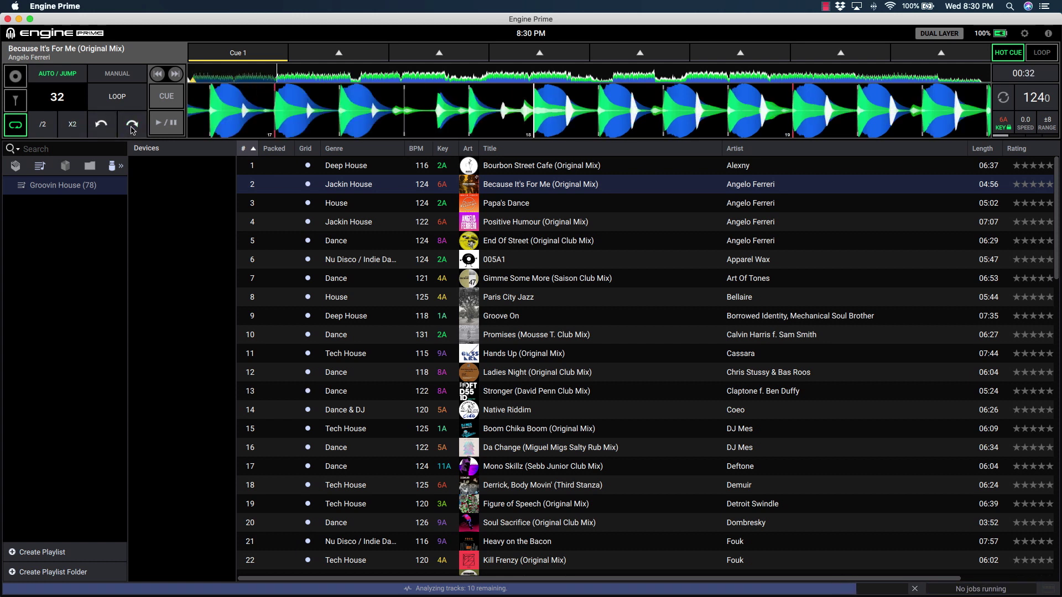
{"action": "left_click", "coordinate": [314, 54]}
Step: Set hot cue 3 at bar 41 and hot cue 4 at bar 57
{"action": "left_click", "coordinate": [101, 124]}
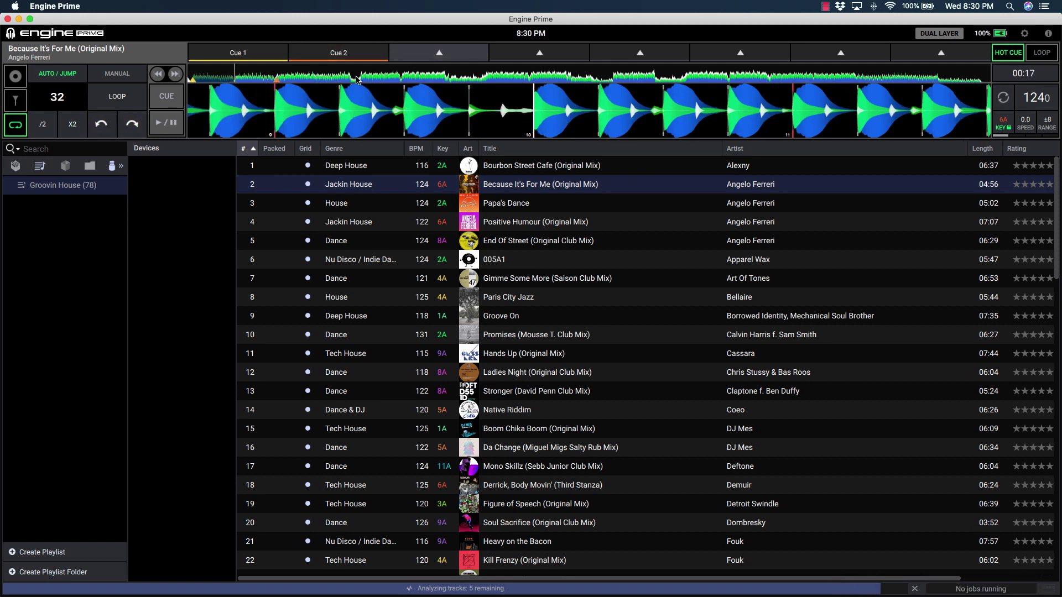
{"action": "left_click", "coordinate": [132, 124]}
{"action": "left_click", "coordinate": [131, 124]}
{"action": "left_click", "coordinate": [131, 124]}
{"action": "left_click", "coordinate": [132, 124]}
{"action": "left_click", "coordinate": [439, 52]}
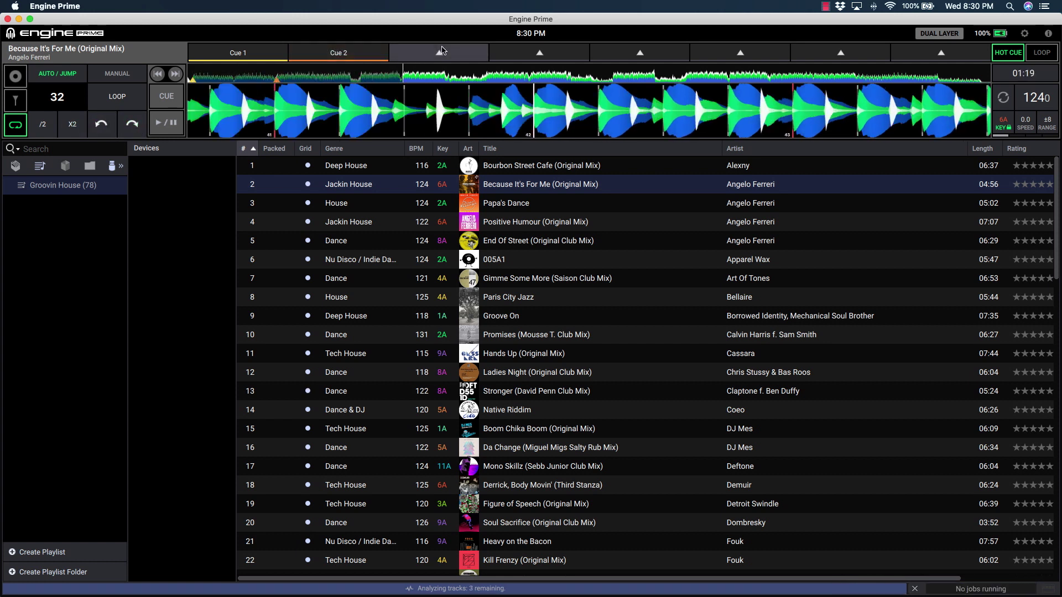
Step: Add a fifth hot cue at the drop and rename it 'drop 2'
{"action": "left_click", "coordinate": [132, 123]}
{"action": "left_click", "coordinate": [132, 124]}
{"action": "left_click", "coordinate": [497, 53]}
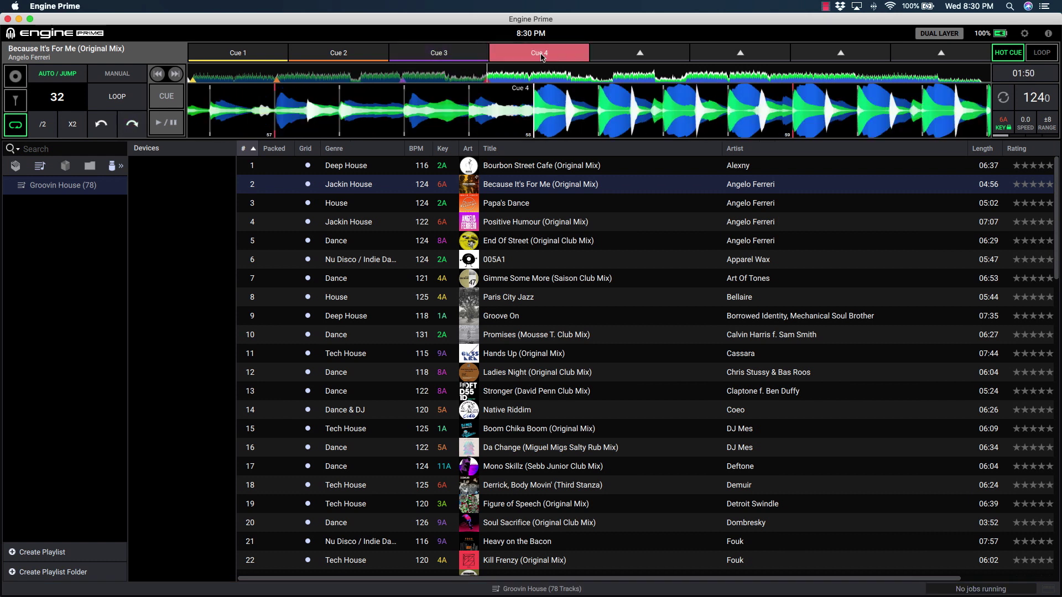
{"action": "left_click", "coordinate": [131, 124]}
{"action": "left_click", "coordinate": [133, 124]}
{"action": "left_click", "coordinate": [135, 124]}
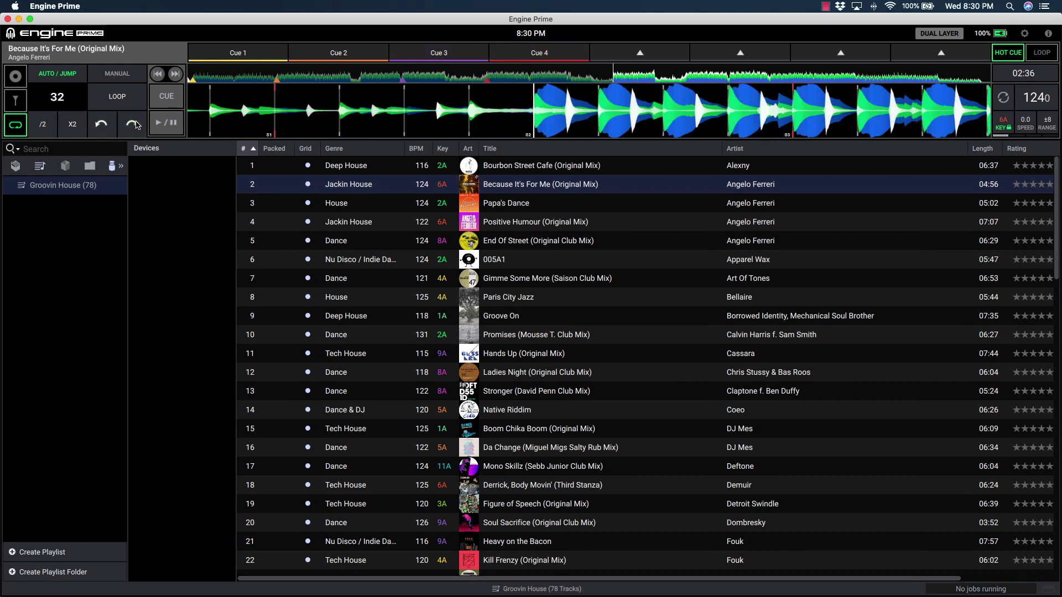
{"action": "left_click", "coordinate": [638, 54]}
{"action": "right_click", "coordinate": [638, 55]}
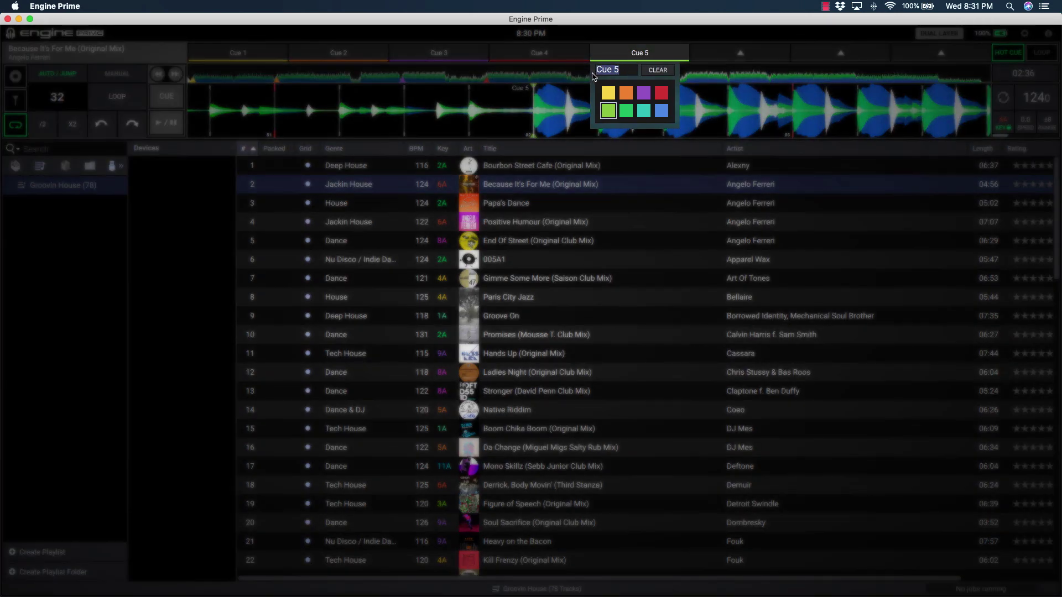
{"action": "type", "text": "drop 2"}
{"action": "key", "text": "Return"}
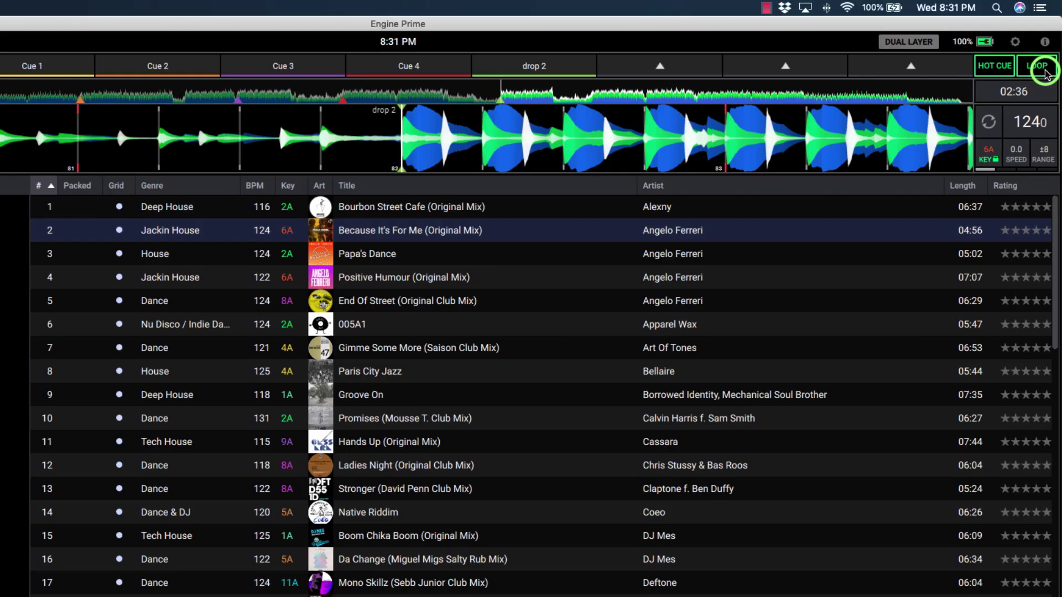
Step: Save a 32-beat loop at the drop as Loop 1 and colour it green
{"action": "left_click", "coordinate": [1045, 72]}
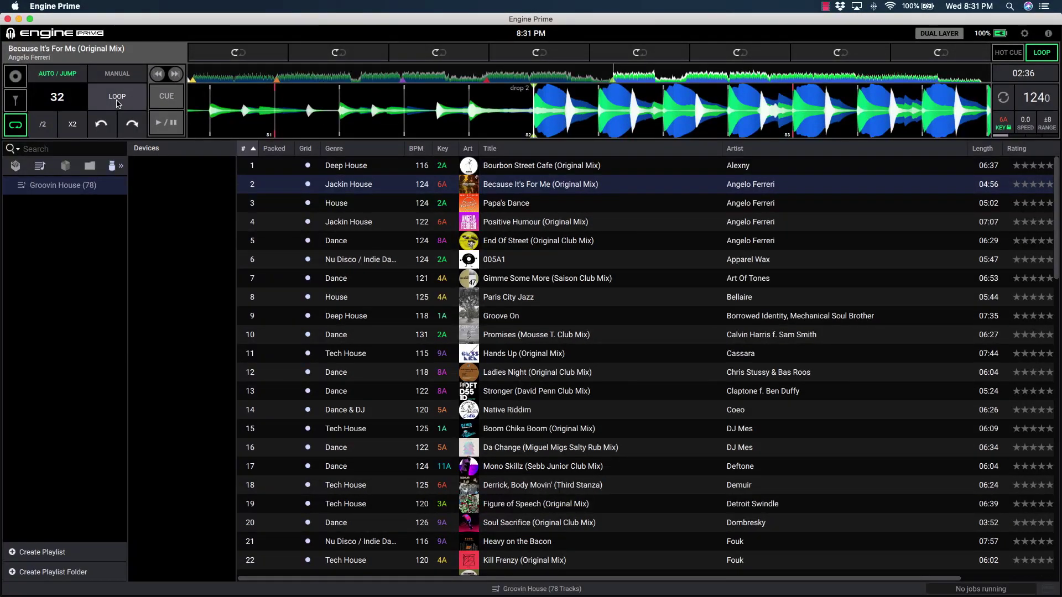
{"action": "left_click", "coordinate": [98, 105]}
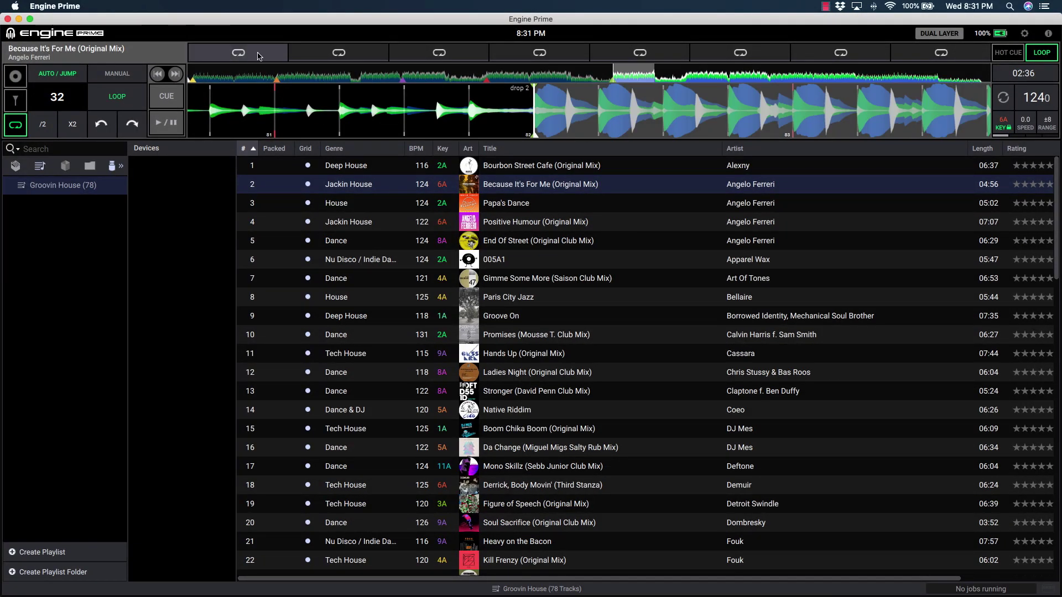
{"action": "left_click", "coordinate": [267, 56]}
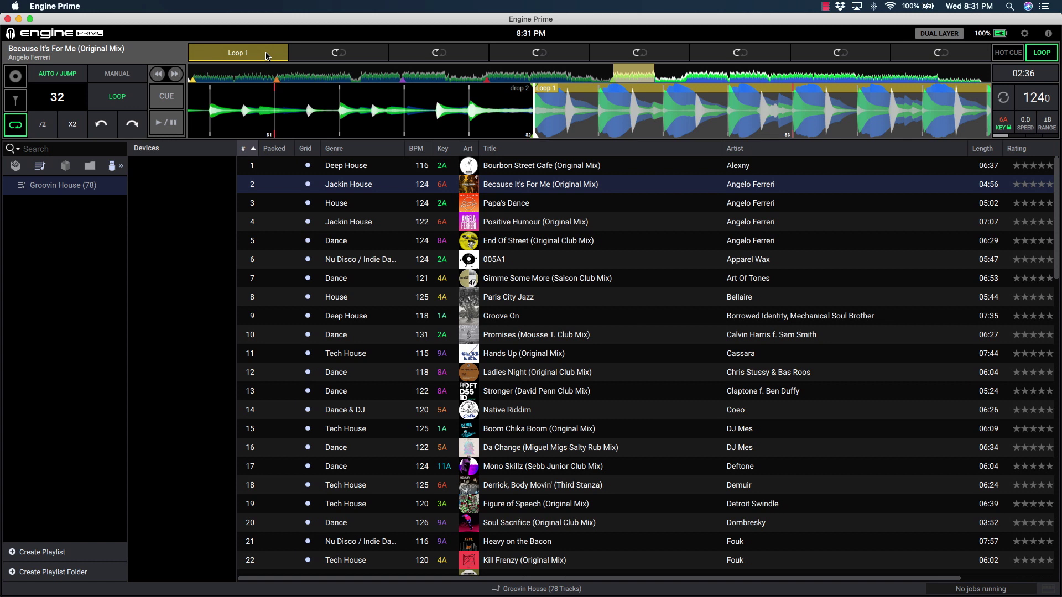
{"action": "right_click", "coordinate": [266, 56]}
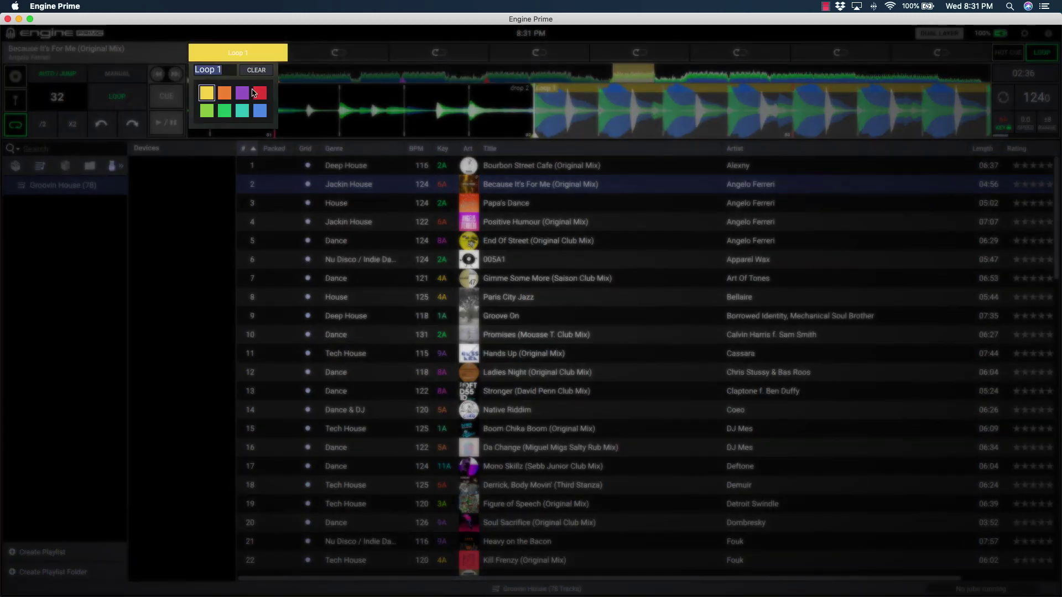
{"action": "left_click", "coordinate": [247, 99]}
{"action": "left_click", "coordinate": [229, 113]}
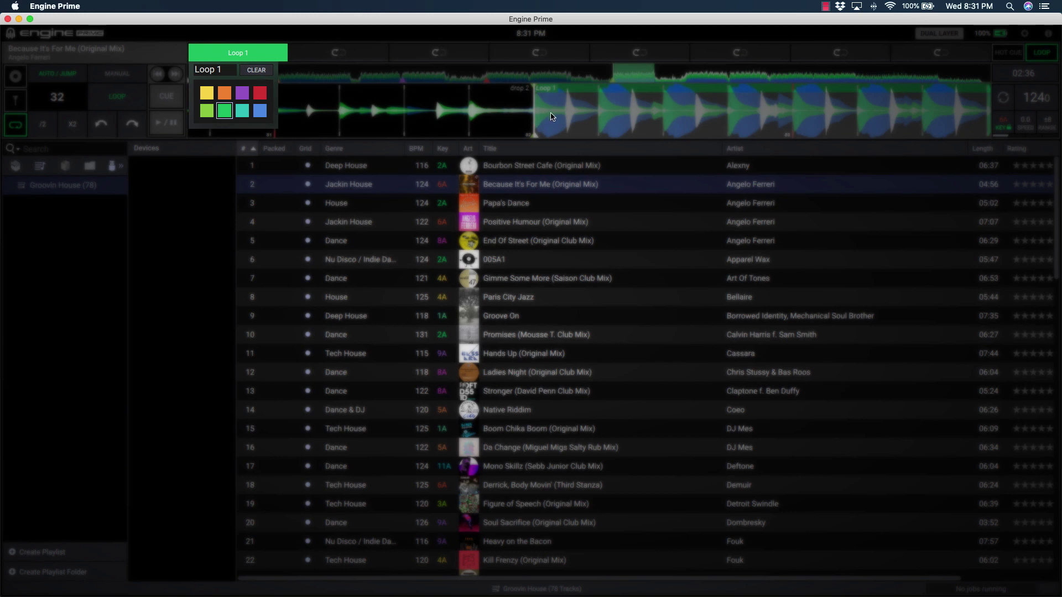
{"action": "left_click", "coordinate": [551, 116]}
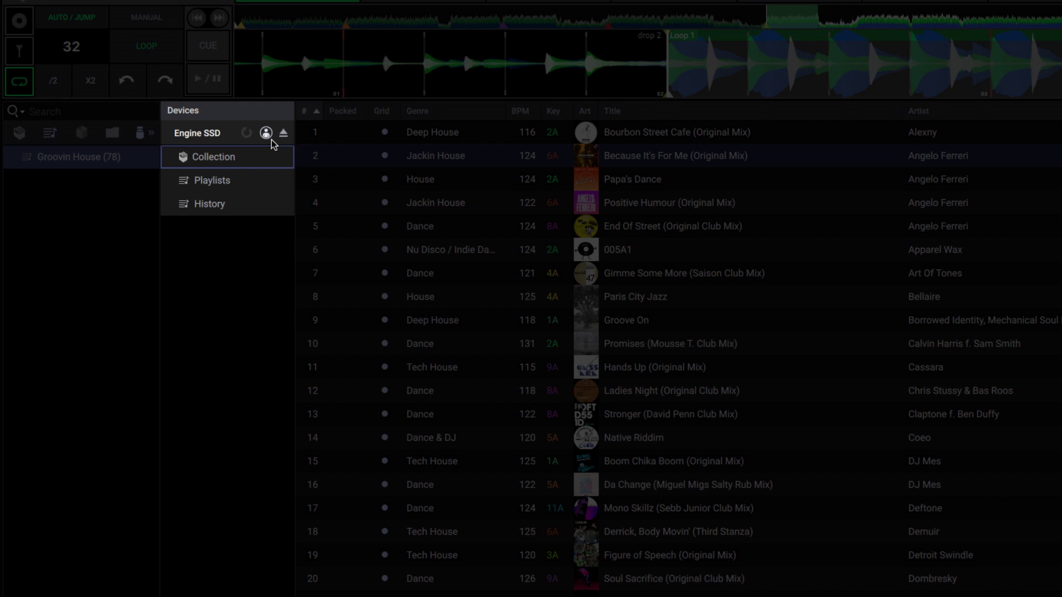
Step: Open the Engine SSD player profile preferences
{"action": "left_click", "coordinate": [270, 143]}
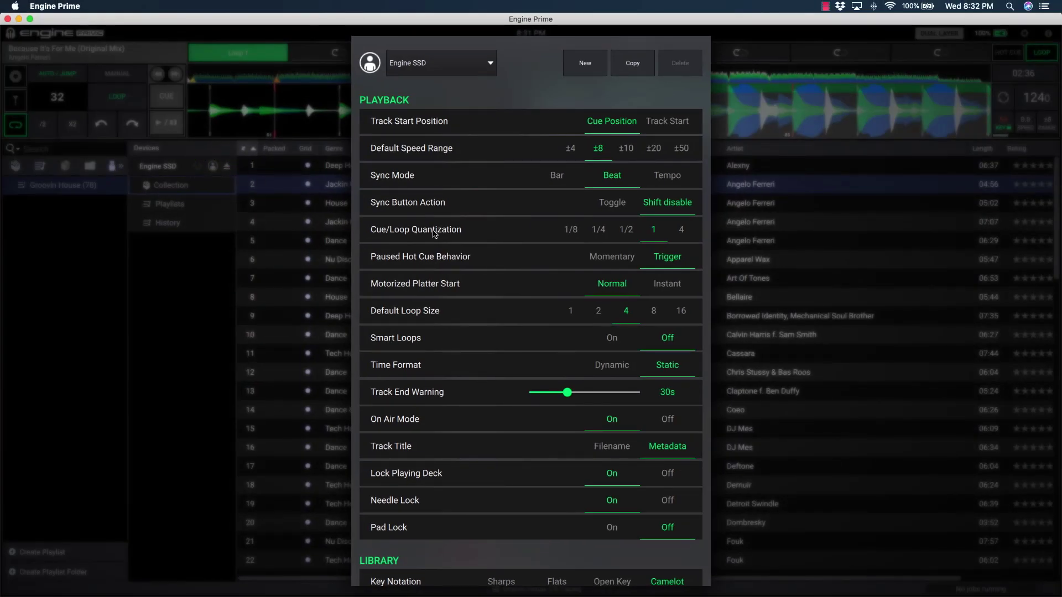
{"action": "scroll", "coordinate": [486, 277], "scroll_direction": "down", "scroll_amount": 10}
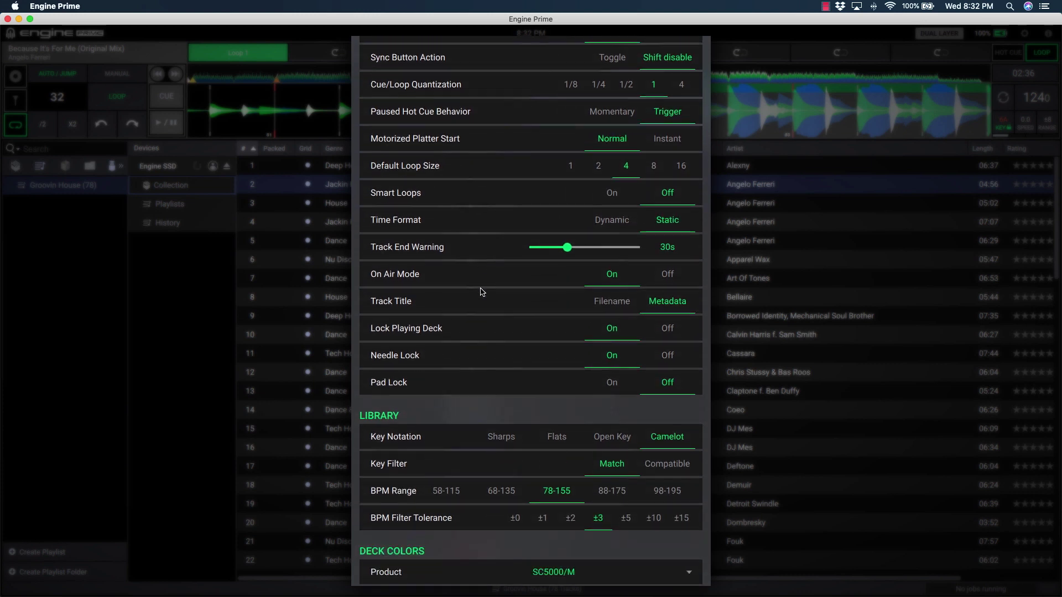
{"action": "left_click", "coordinate": [232, 187]}
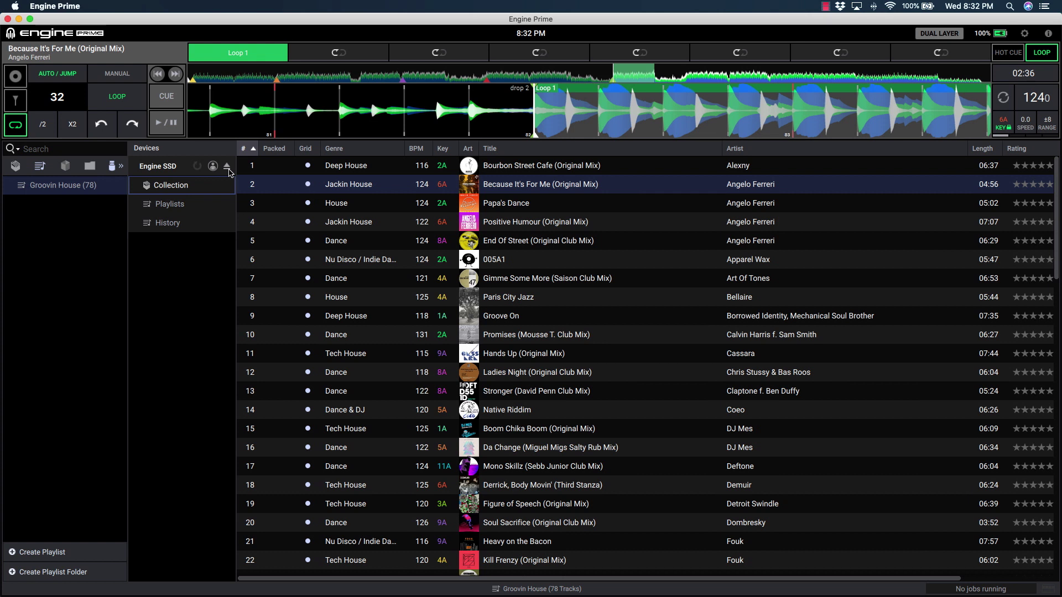
Step: Copy the Future Soul crate into the Engine SSD Collection
{"action": "left_click", "coordinate": [61, 185]}
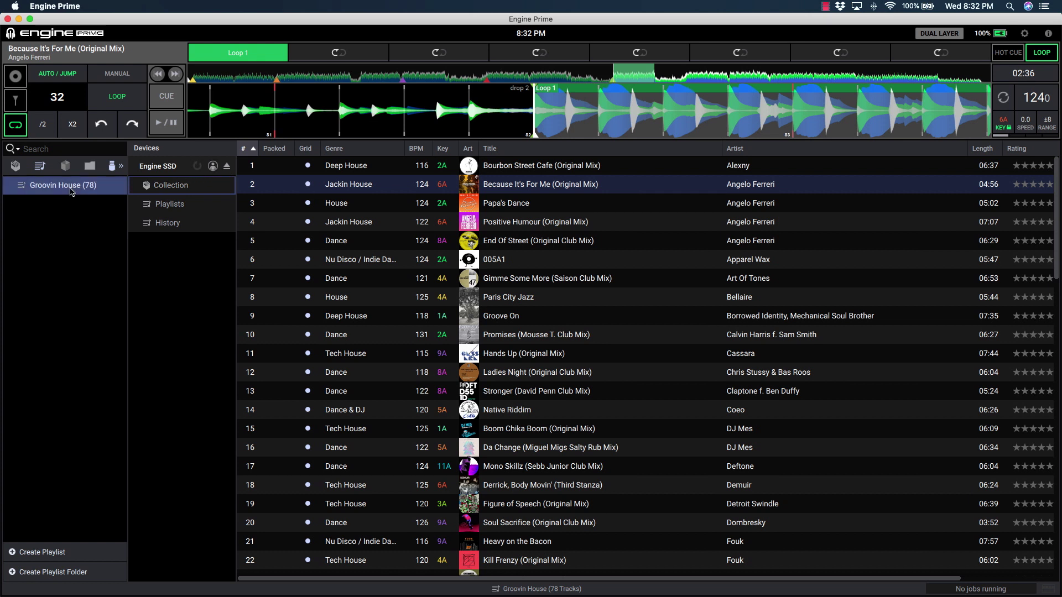
{"action": "left_click", "coordinate": [16, 166]}
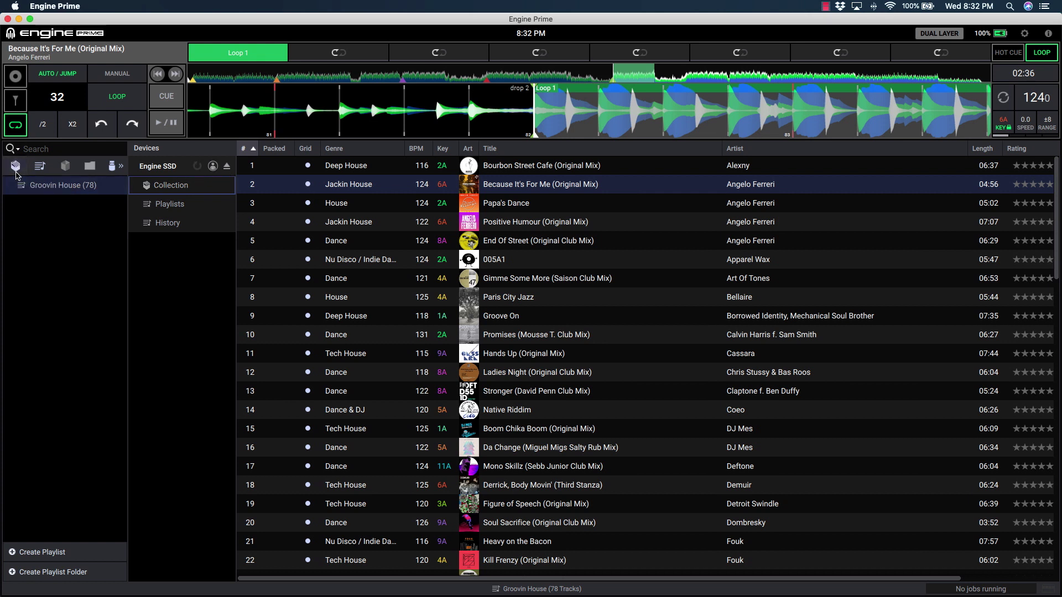
{"action": "left_click", "coordinate": [33, 208]}
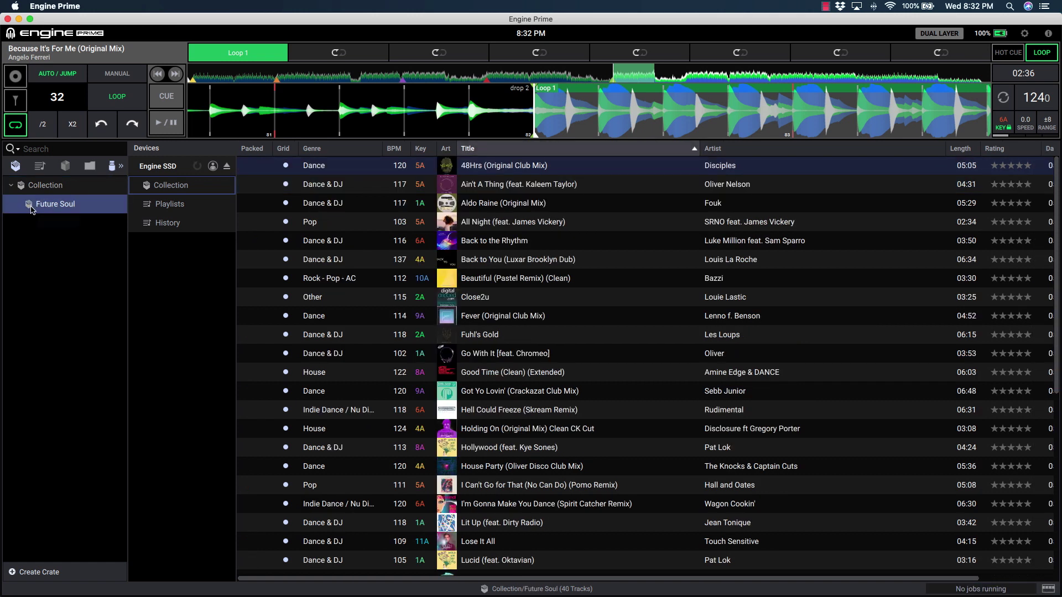
{"action": "left_click_drag", "start_coordinate": [31, 209], "coordinate": [179, 191]}
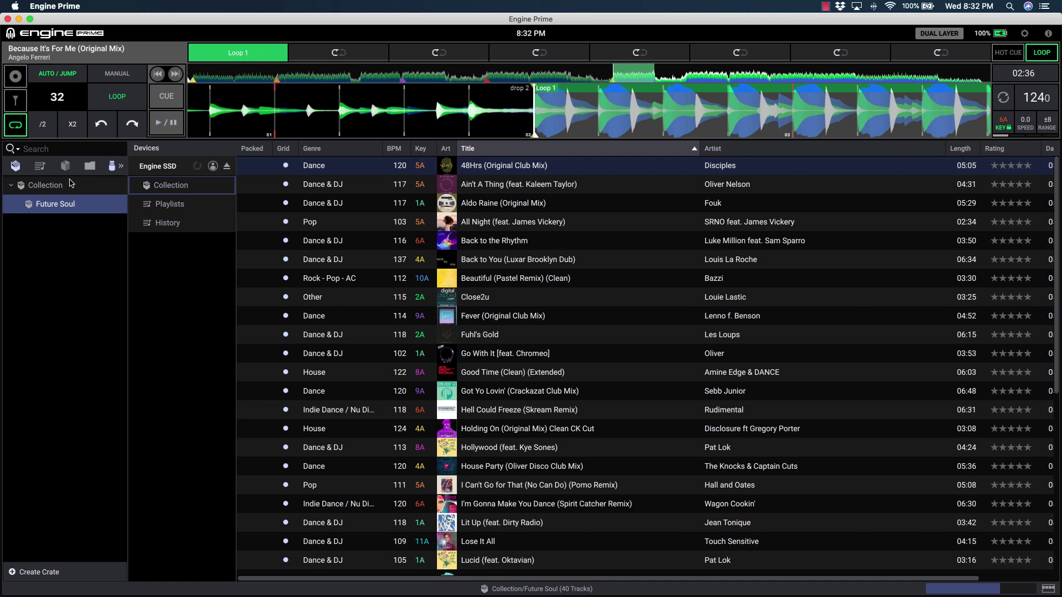
Step: Copy Groovin House to the Engine SSD Playlists, monitor packing, then eject the drive
{"action": "left_click", "coordinate": [40, 166]}
{"action": "left_click", "coordinate": [42, 187]}
{"action": "left_click_drag", "start_coordinate": [42, 190], "coordinate": [178, 208]}
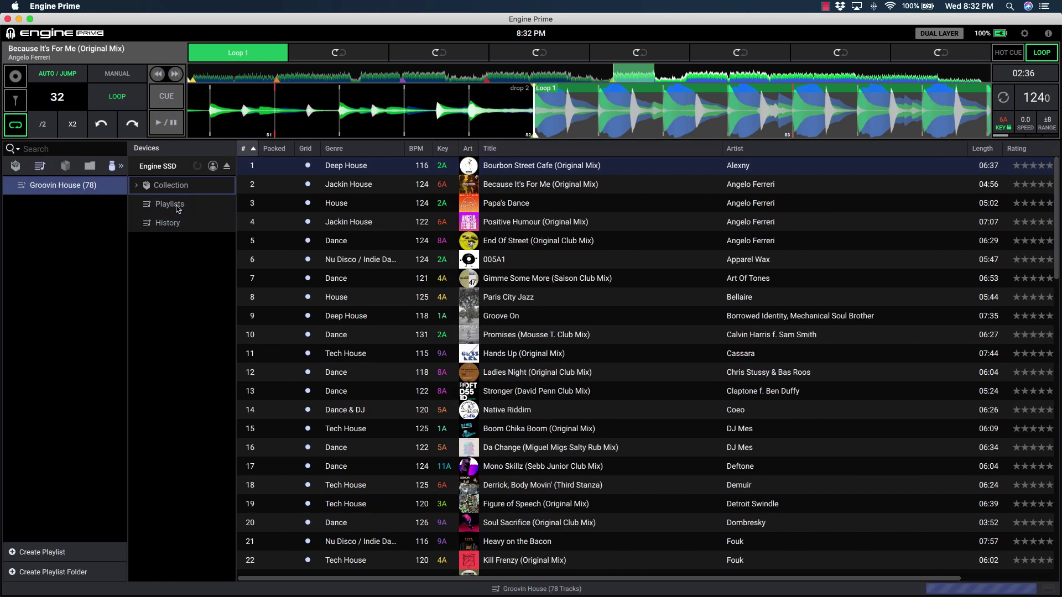
{"action": "left_click", "coordinate": [947, 589]}
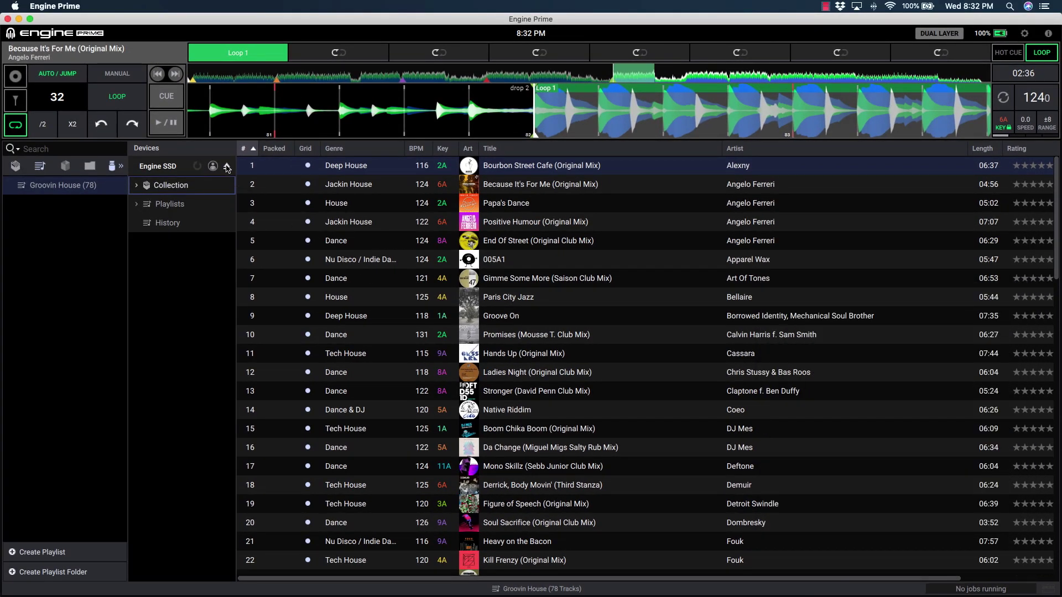
{"action": "left_click", "coordinate": [226, 167]}
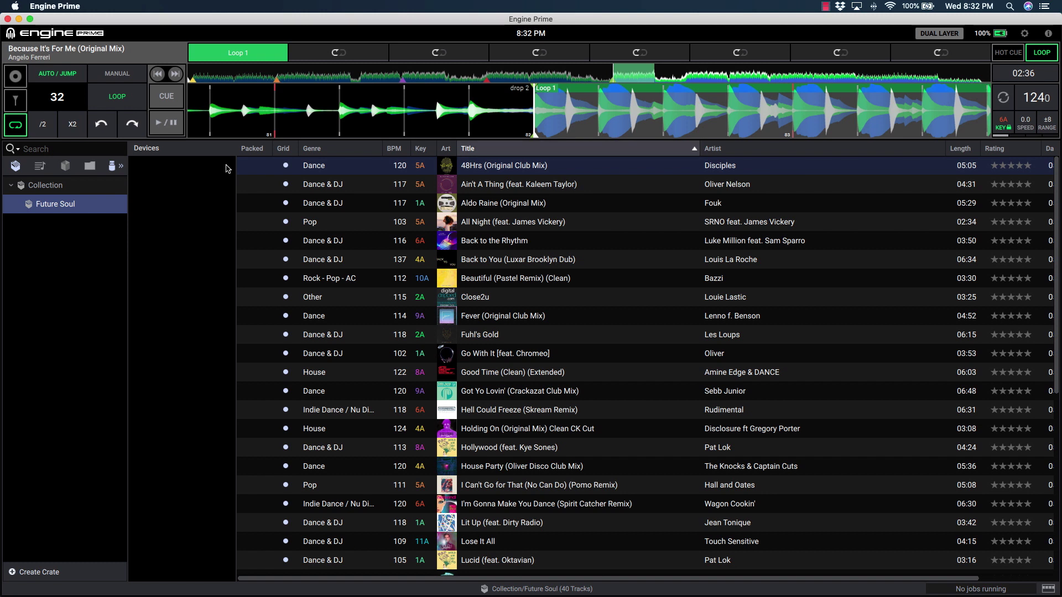